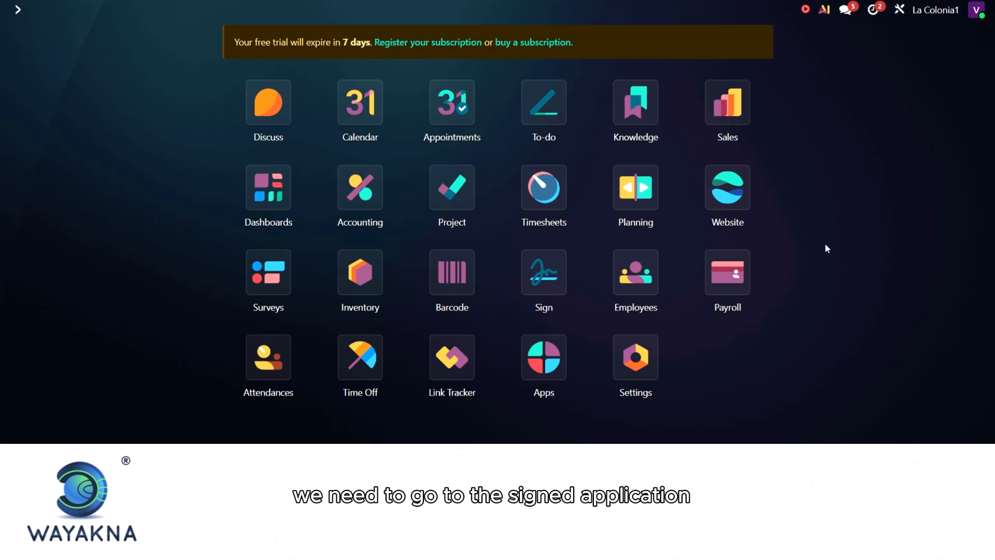
# Step: Open the Supplier Agreement(2) template in the Sign application and review the contract down to its signature fields
pyautogui.click(548, 259)
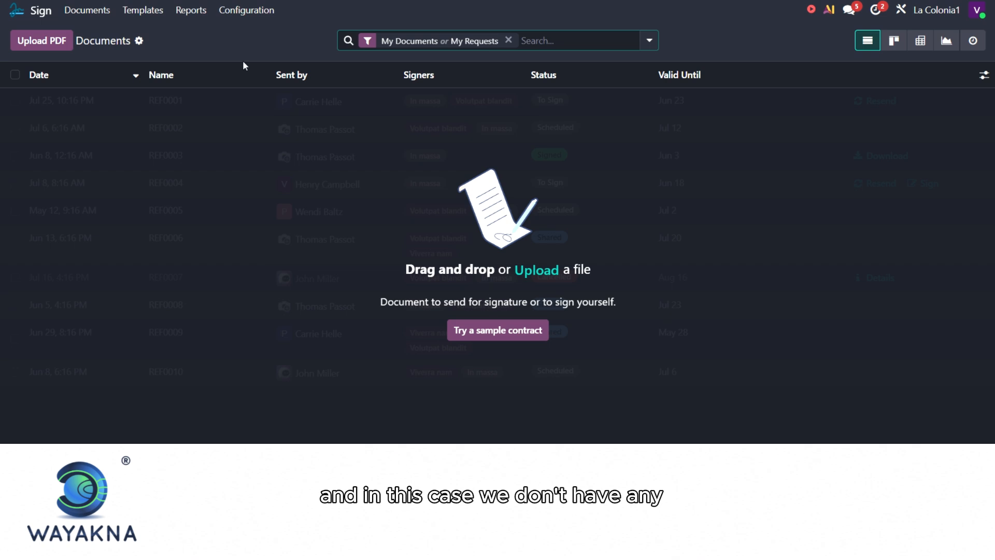
pyautogui.click(141, 10)
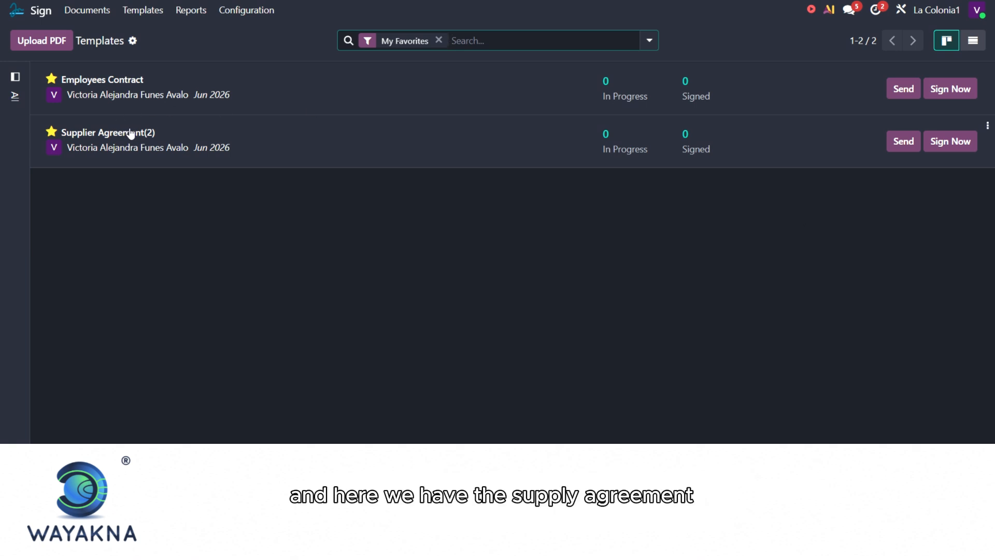
pyautogui.click(601, 157)
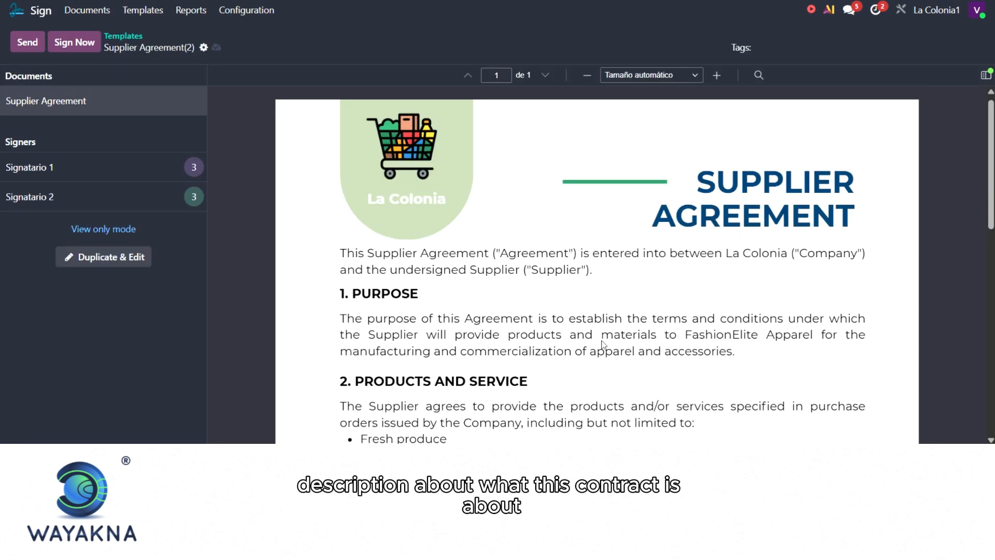
pyautogui.scroll(-1, 610, 259)
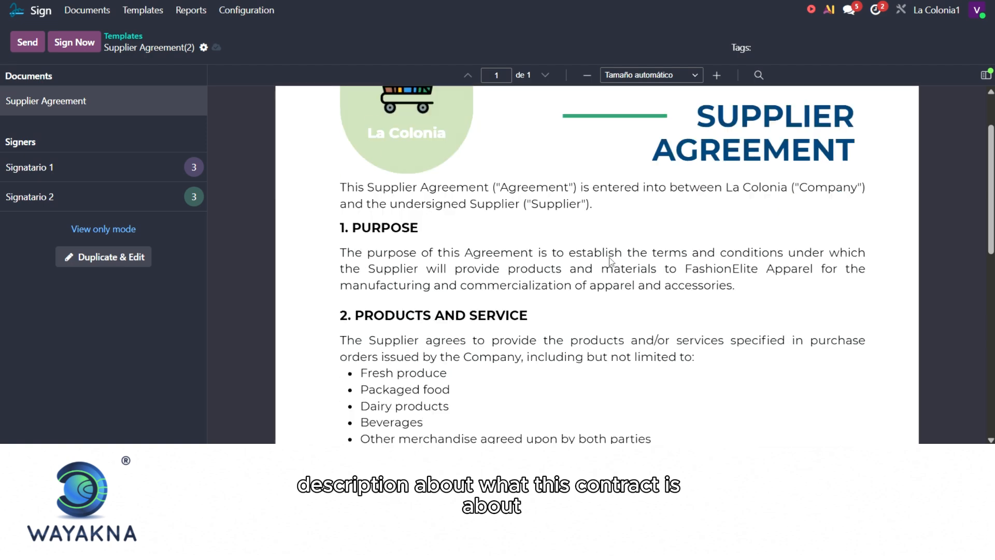
pyautogui.scroll(-3, 354, 146)
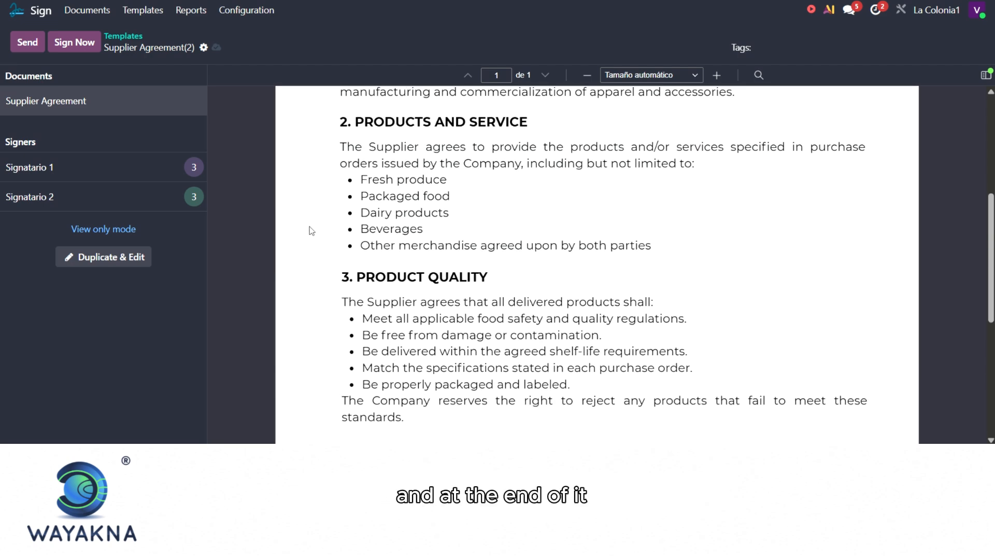
pyautogui.scroll(-2, 311, 228)
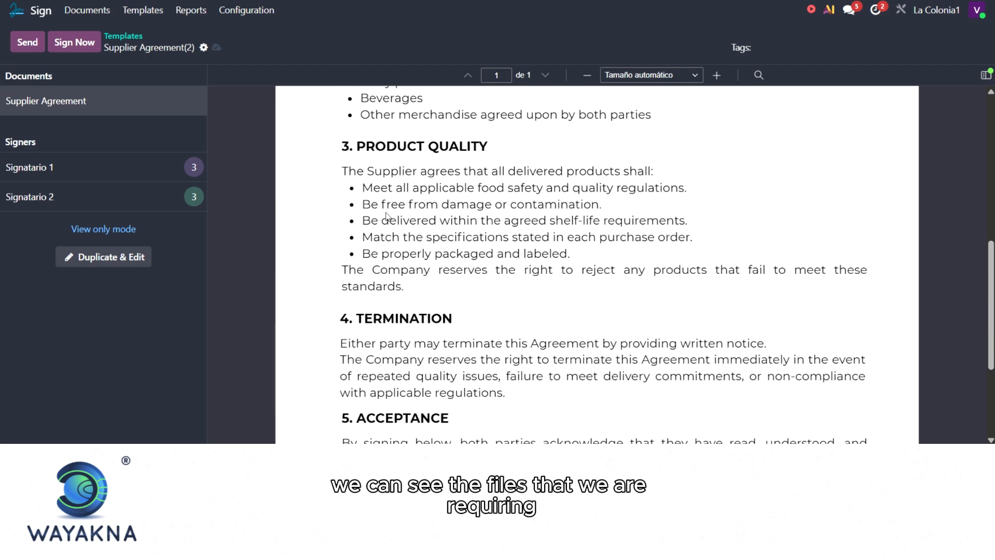
pyautogui.scroll(-3, 565, 253)
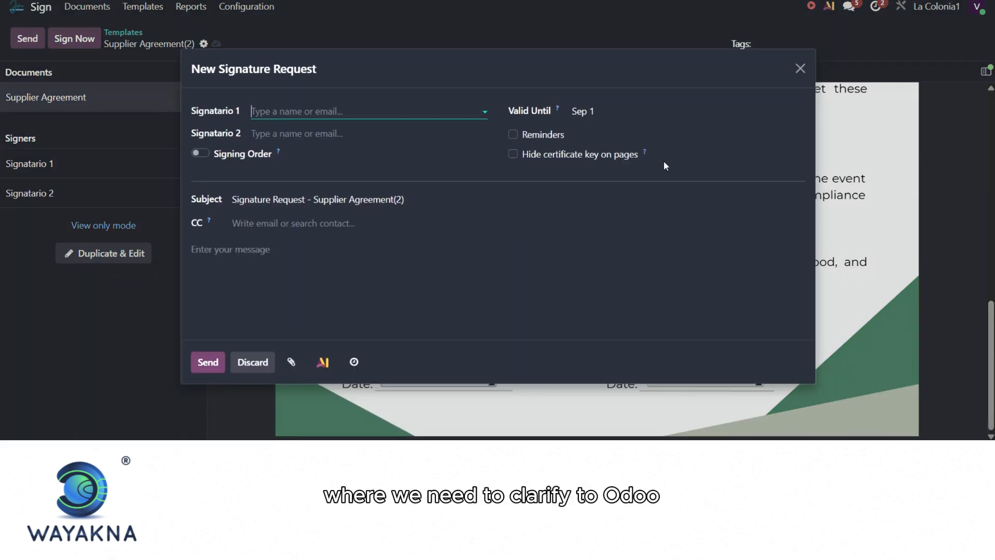
# Step: In a new signature request, assign the supplier's contact as Signatario 1 and the company representative as Signatario 2
pyautogui.click(295, 110)
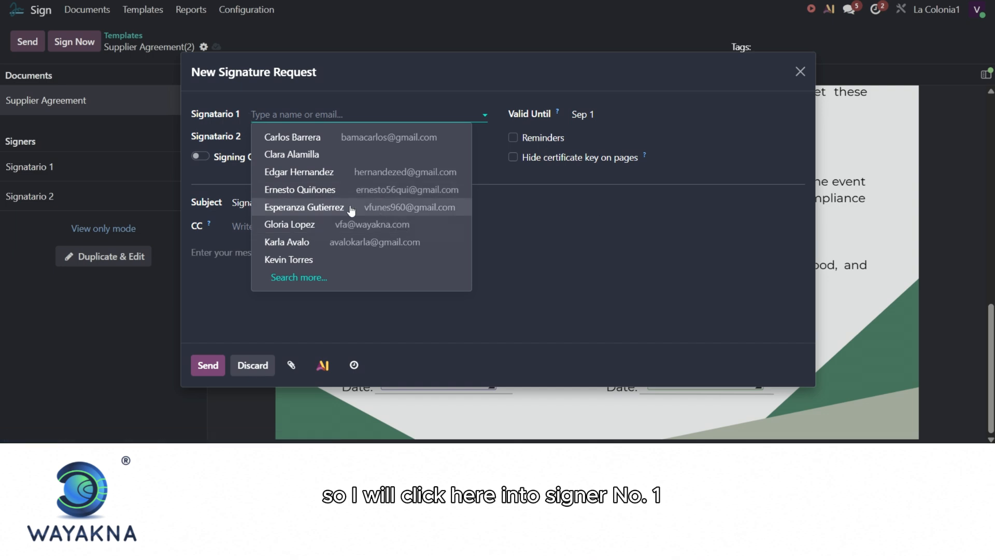
pyautogui.click(325, 207)
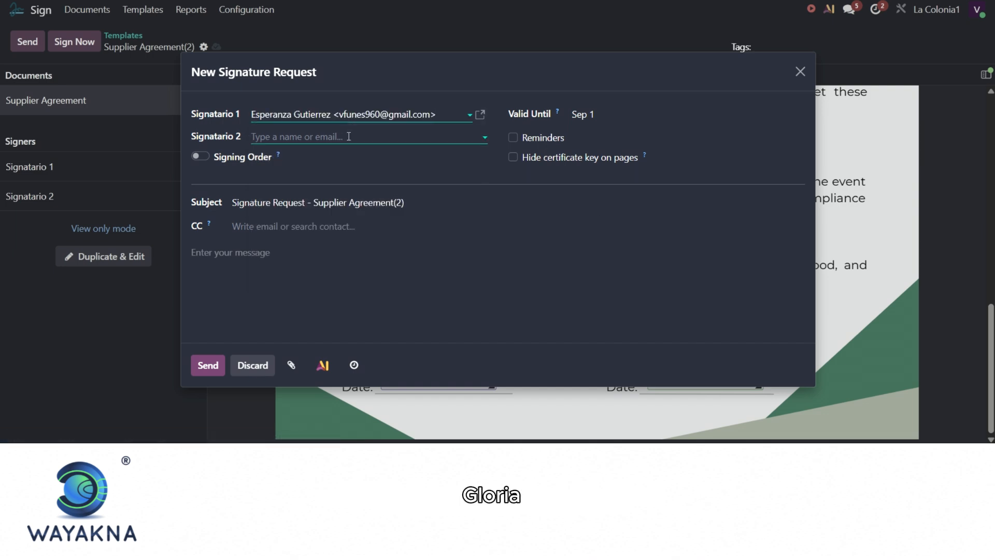
pyautogui.click(348, 138)
pyautogui.click(336, 247)
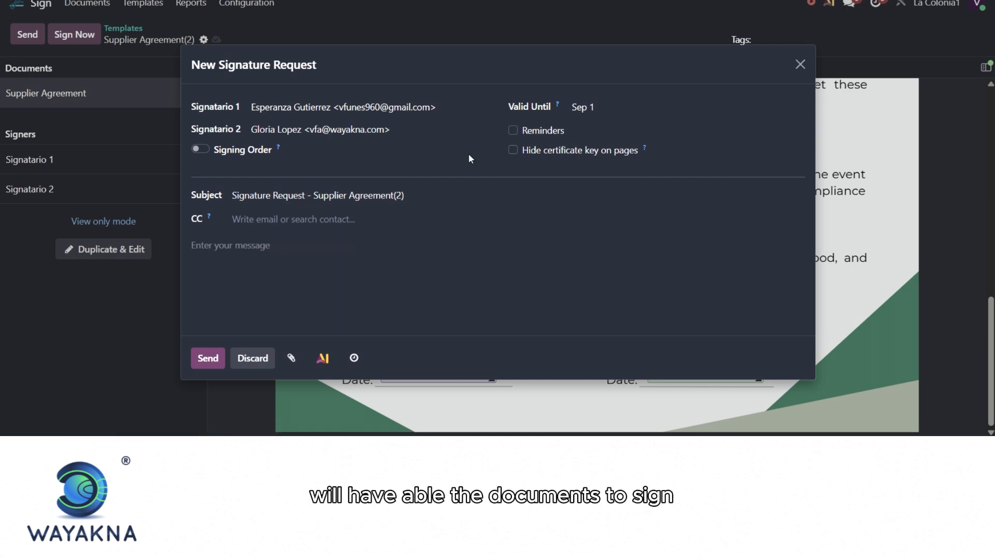
# Step: Set the signature request's validity to August 1, 2026 and enable reminders every 4 days
pyautogui.click(582, 107)
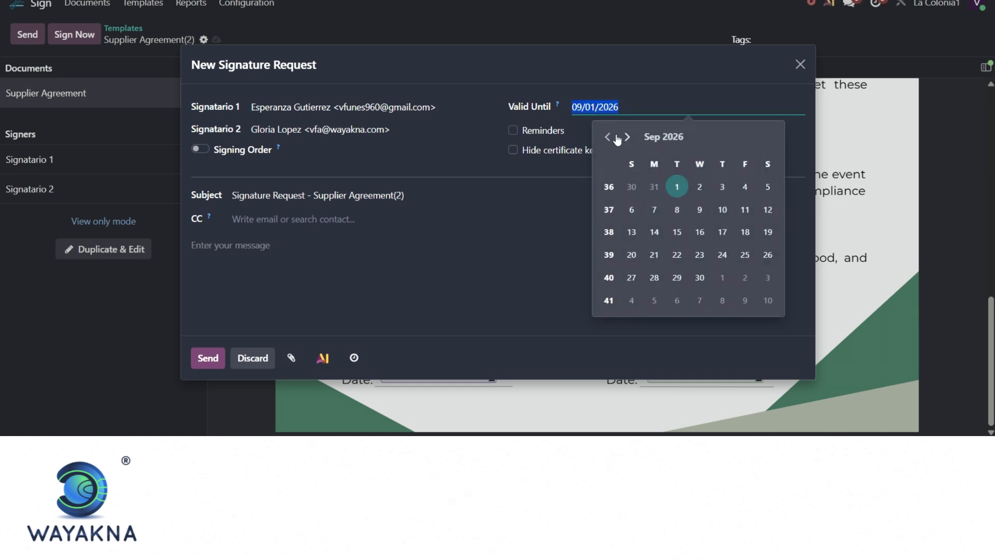
pyautogui.click(607, 136)
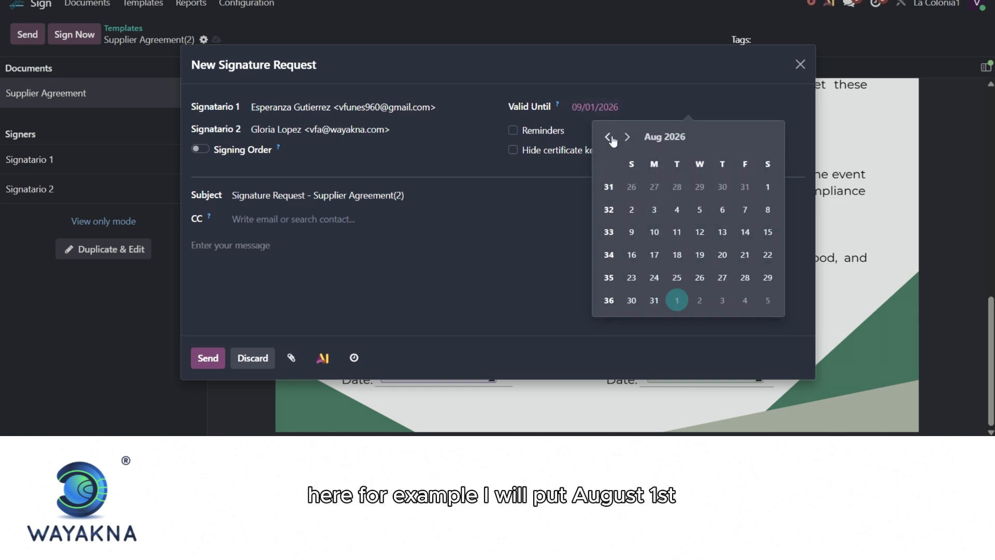
pyautogui.click(775, 189)
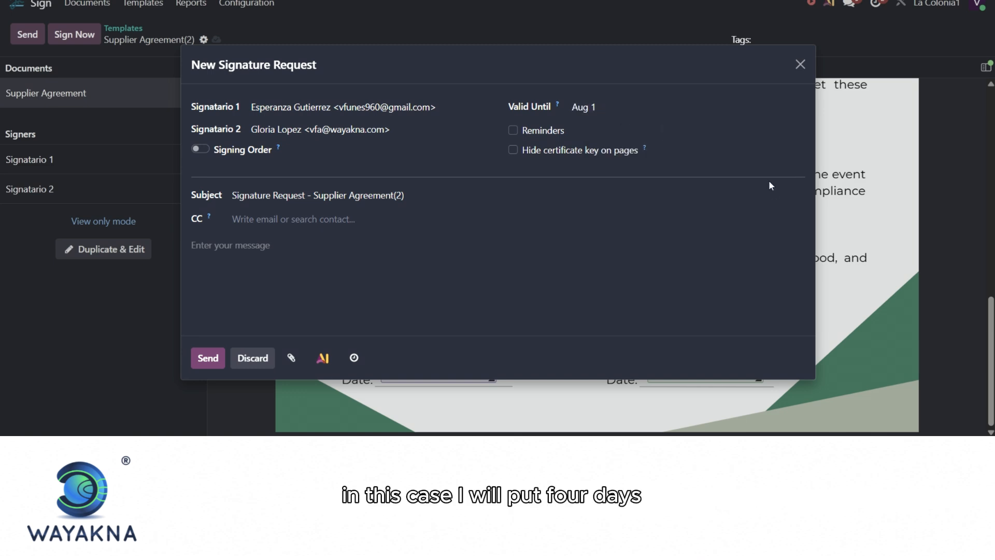
pyautogui.click(513, 131)
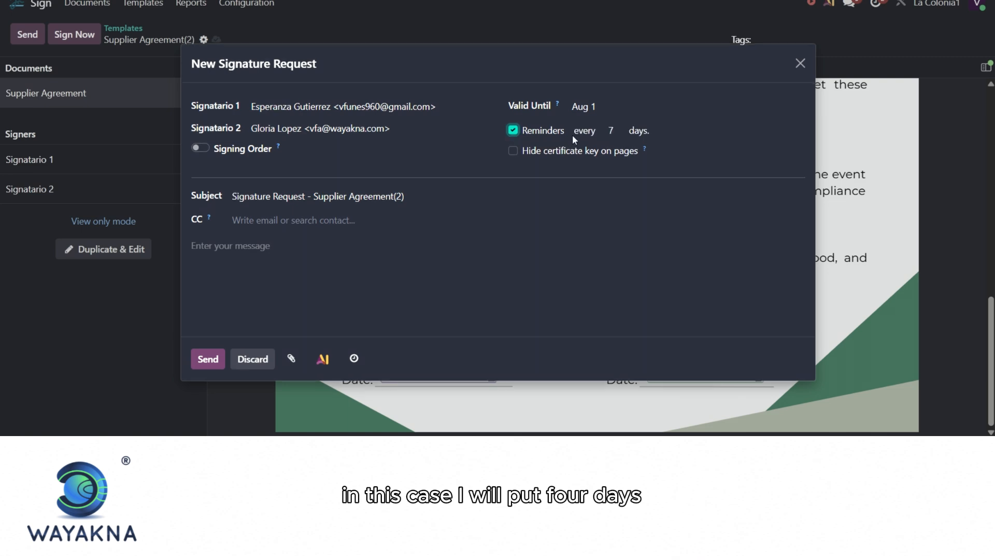
pyautogui.doubleClick(612, 130)
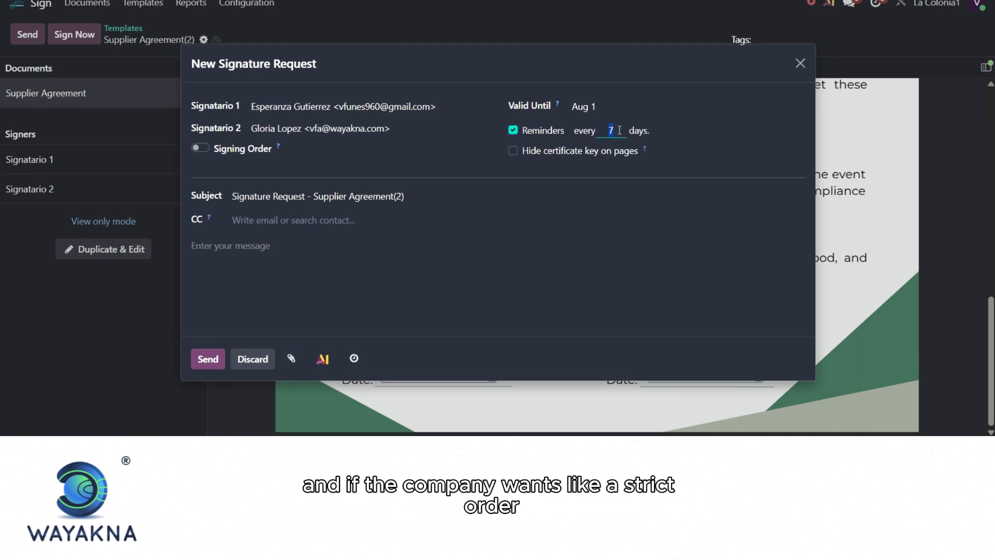
pyautogui.write('4')
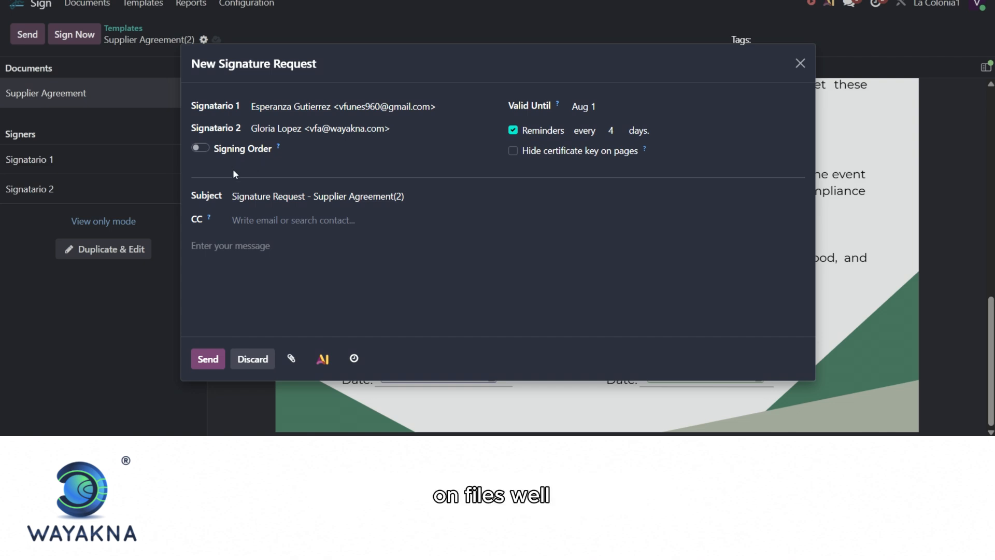
pyautogui.click(200, 148)
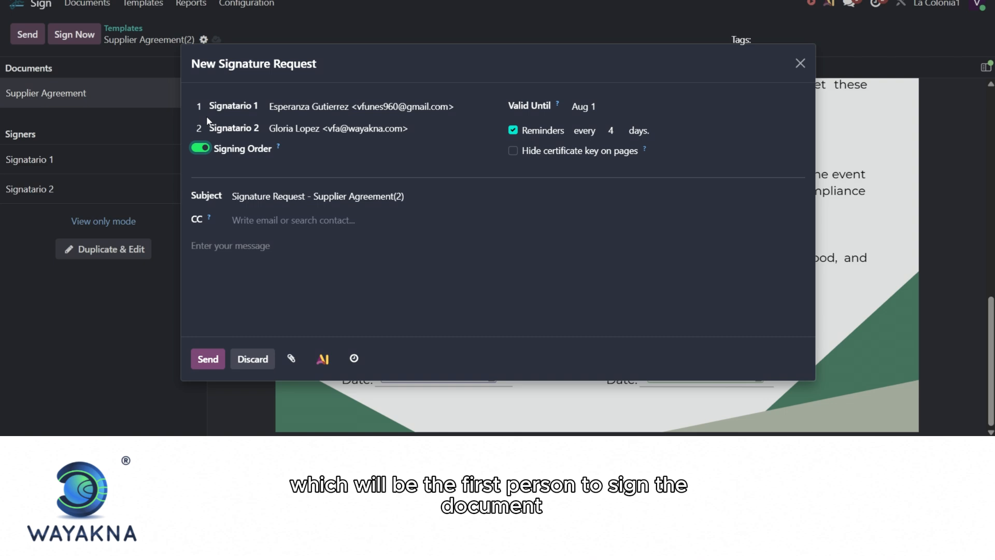
pyautogui.click(202, 150)
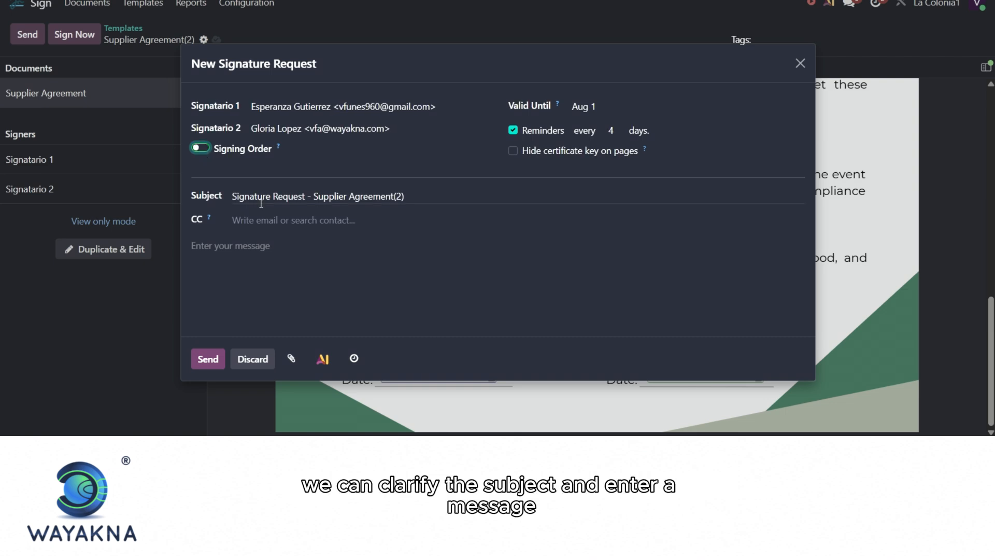
# Step: Add the prepared message asking both parties to review and electronically sign the Supplier Agreement, and send the signature request
pyautogui.click(286, 263)
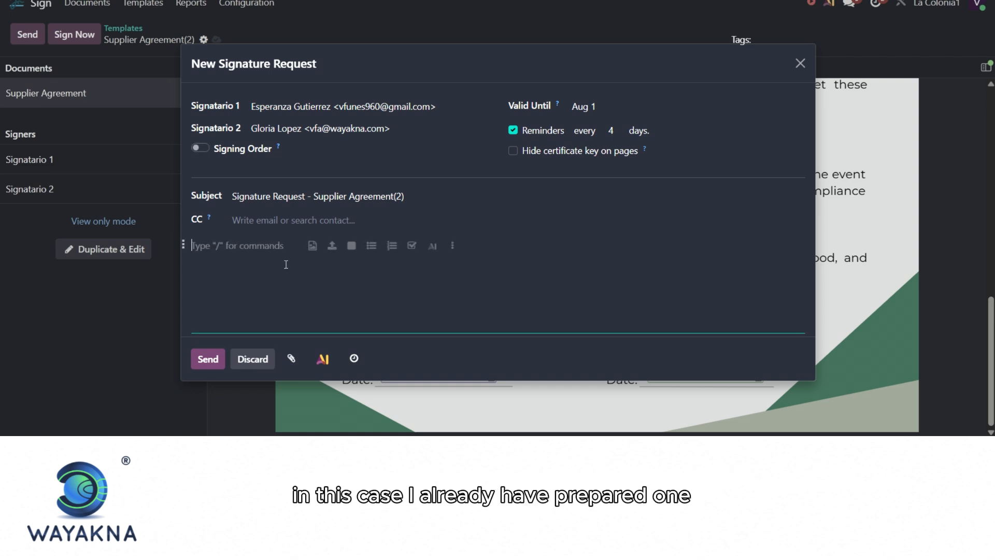
pyautogui.write('Dear Supplier and Company Representative, We hope you are both doing well. Please find attached the Supplier Agreement for your review and electronic signature. This agreement outlines the terms and conditions that will govern the business relationship between the Supplier and La Colonia Supermarket. We kindly ask both parties to carefully review the document and complete the required electronic signatures in the designated sections. Once all signatures have been collected, the agreement will become effective and the supplier onboarding process will be considered complete. If you have any questions regarding the contents of this agreement, please do not hesitate to contact us before signing. Thank you for your prompt attention and cooperation. Kind regards, Procurement Department La Colonia Supermarket')
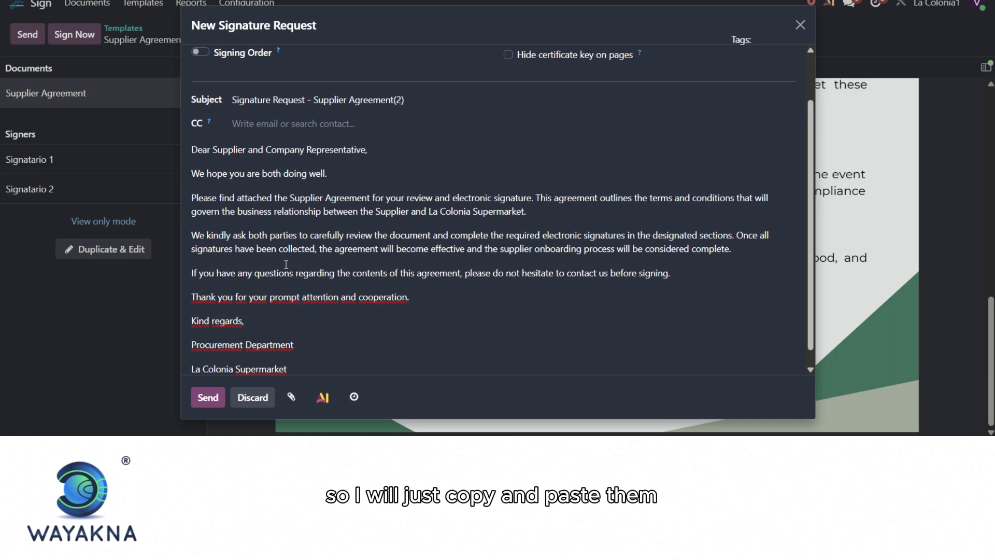
pyautogui.scroll(2, 277, 225)
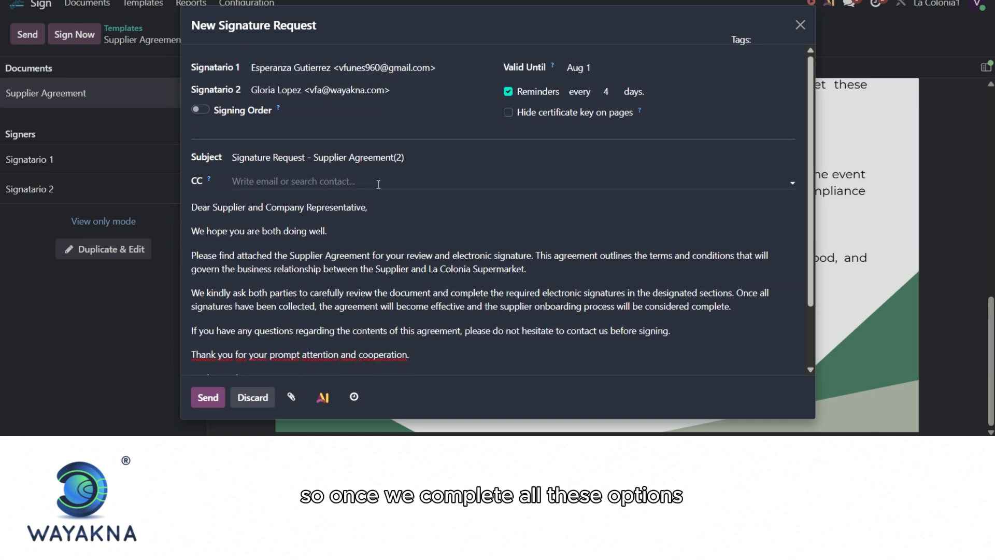
pyautogui.scroll(-2, 379, 184)
pyautogui.scroll(2, 378, 184)
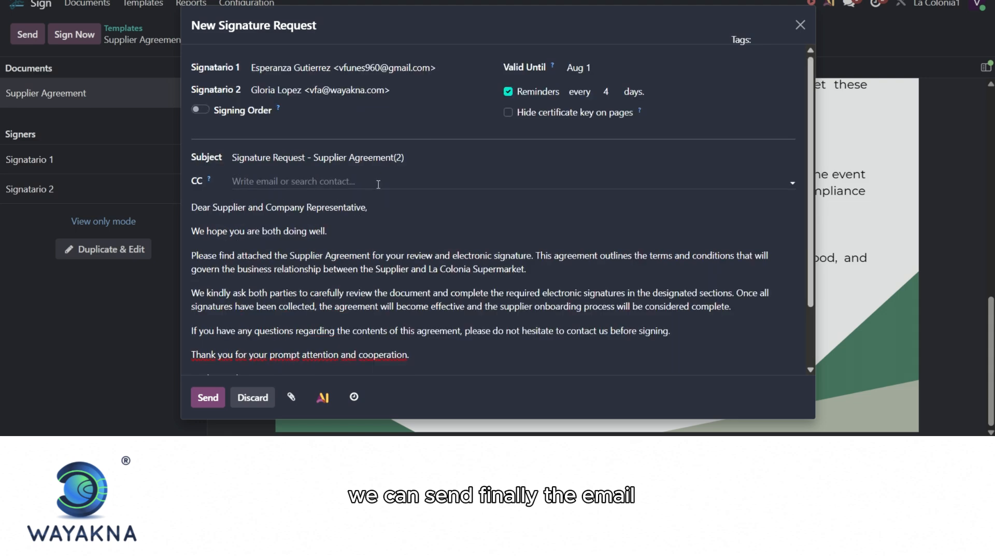
pyautogui.scroll(-2, 378, 184)
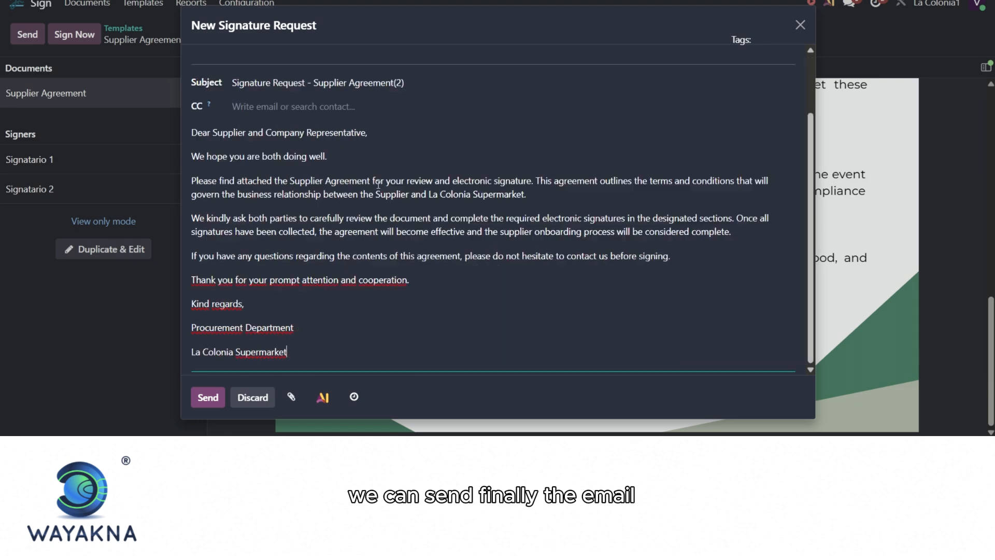
pyautogui.click(210, 399)
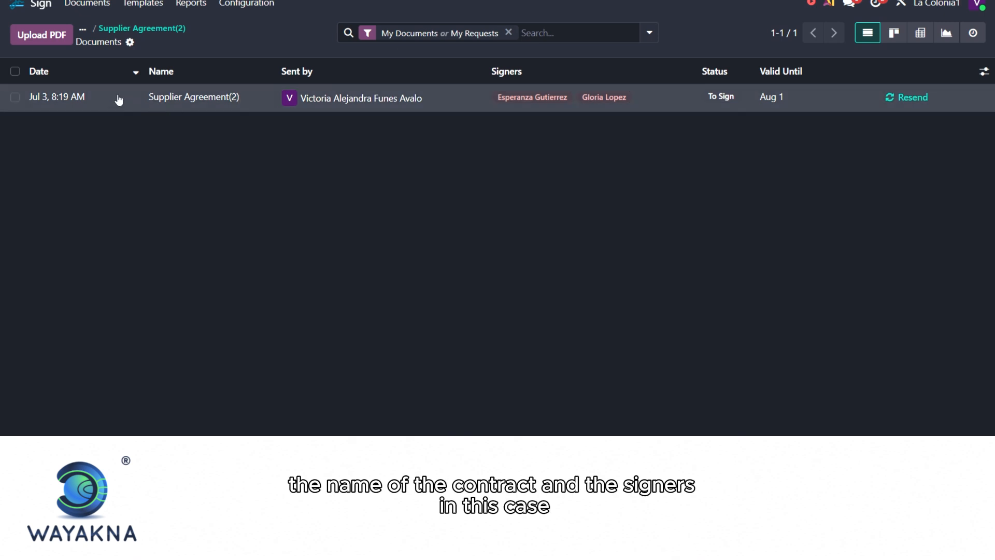
pyautogui.click(15, 98)
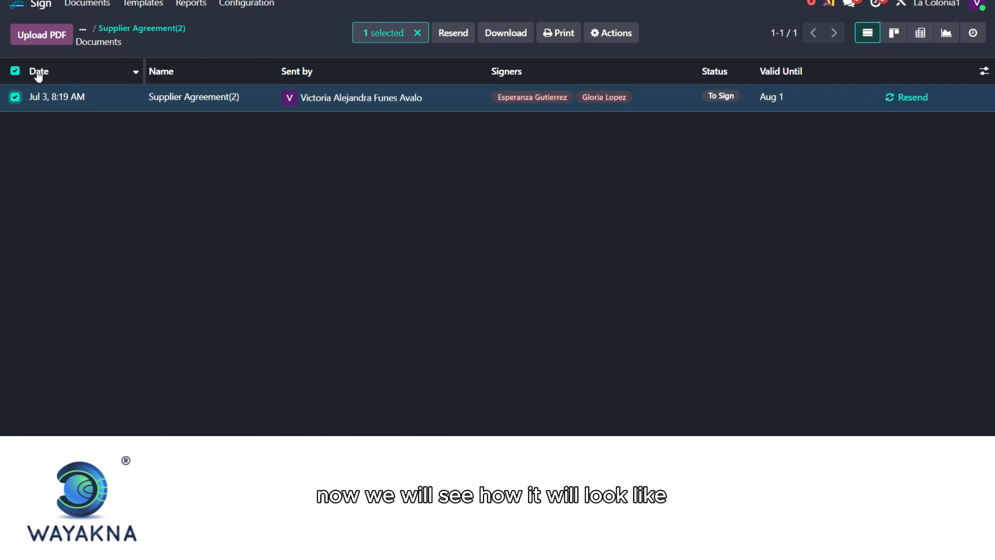
pyautogui.click(9, 100)
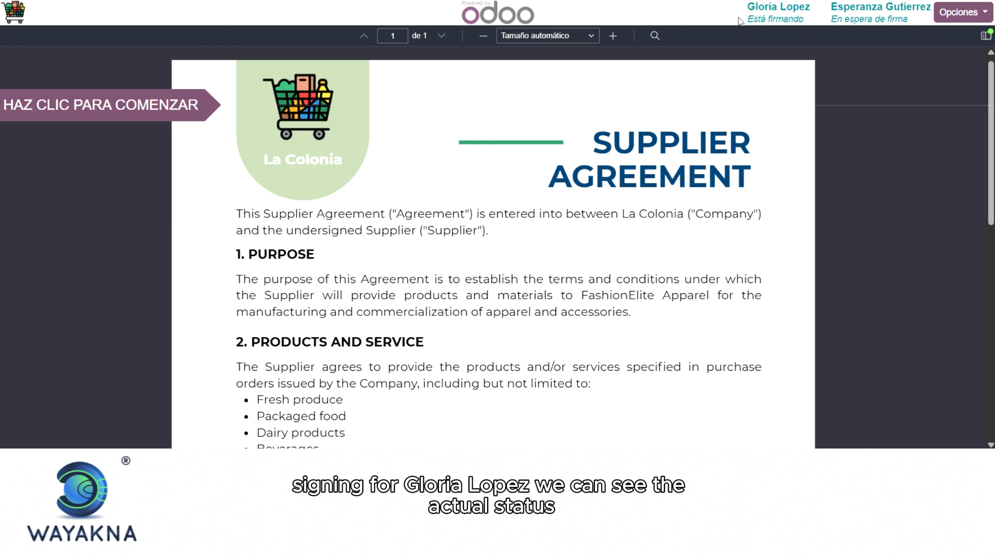
# Step: Sign the agreement's company signature field with the automatic signature and fill in the signer's name and the date 03/07/2026
pyautogui.moveTo(746, 20); pyautogui.dragTo(823, 19)
pyautogui.click(809, 20)
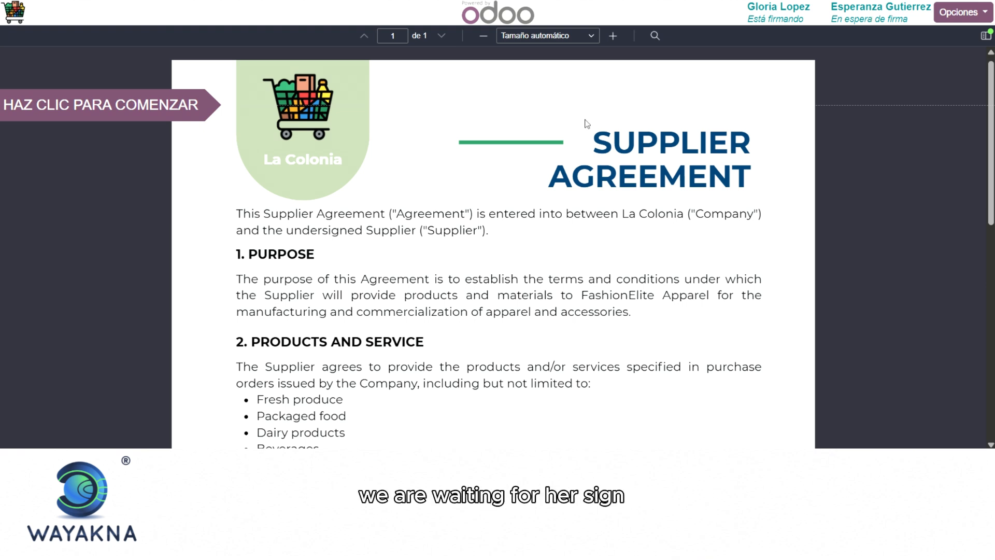
pyautogui.scroll(-1, 796, 160)
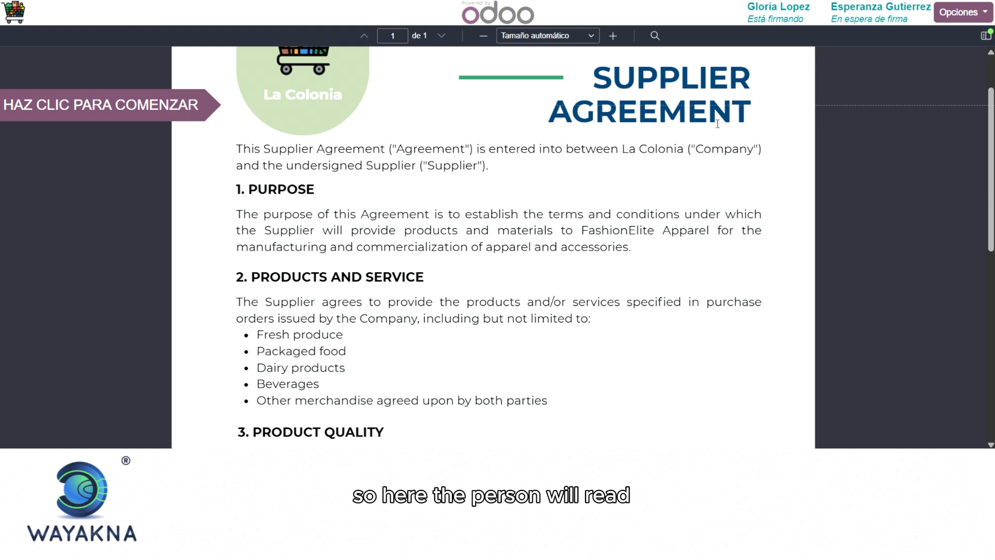
pyautogui.scroll(-7, 579, 166)
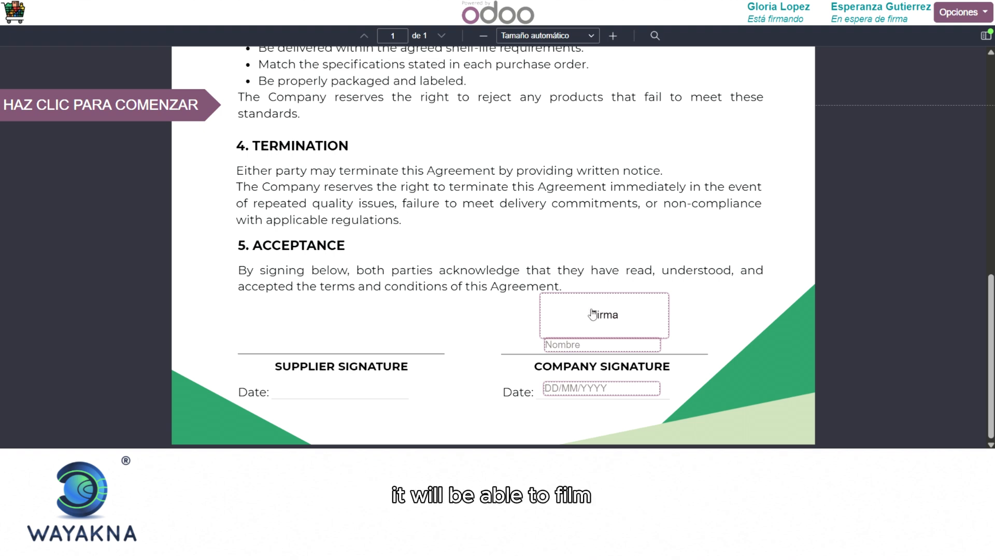
pyautogui.click(654, 312)
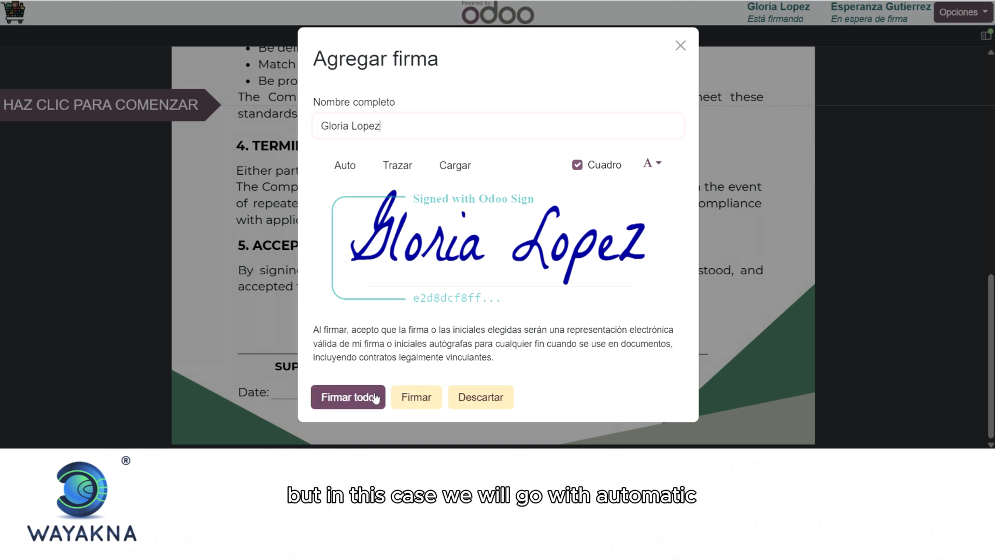
pyautogui.click(417, 398)
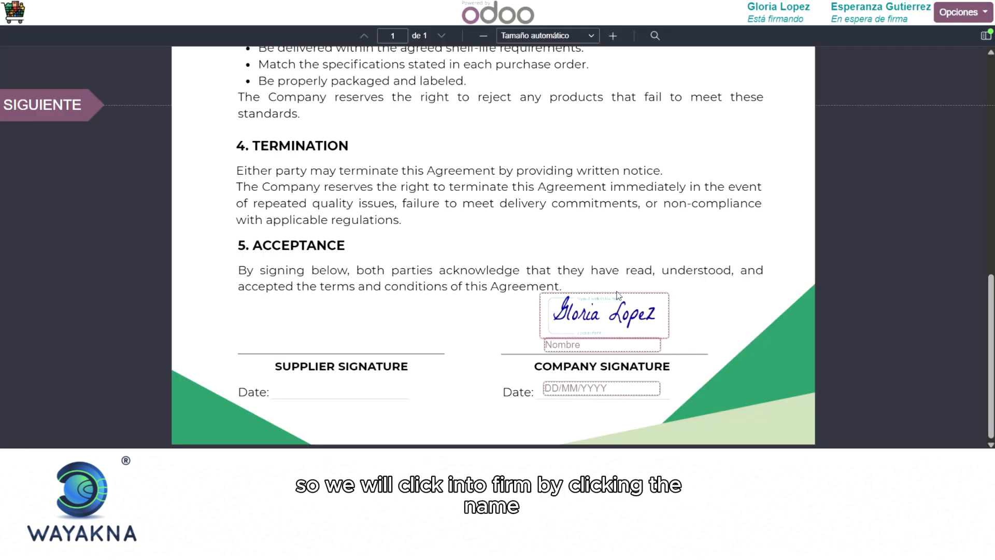
pyautogui.click(574, 348)
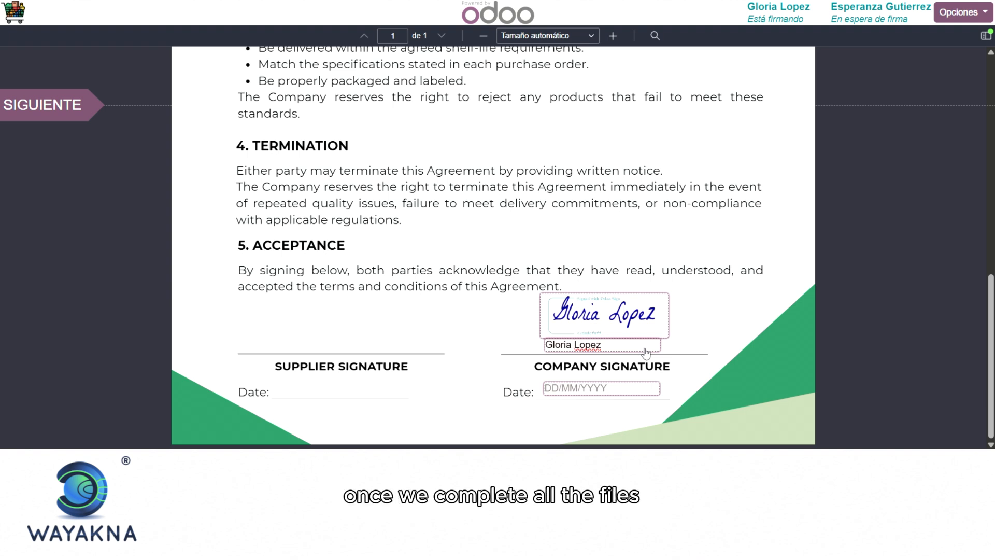
pyautogui.click(574, 388)
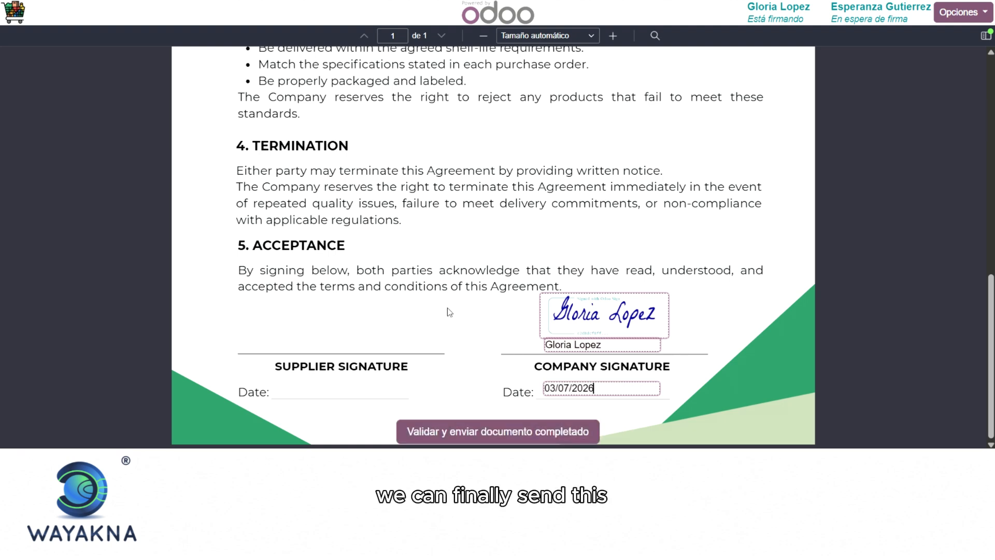
# Step: Validate and send the completed Supplier Agreement, and return to the company's Sign documents list to check the signing status
pyautogui.scroll(2, 529, 216)
pyautogui.scroll(6, 529, 216)
pyautogui.scroll(-8, 529, 217)
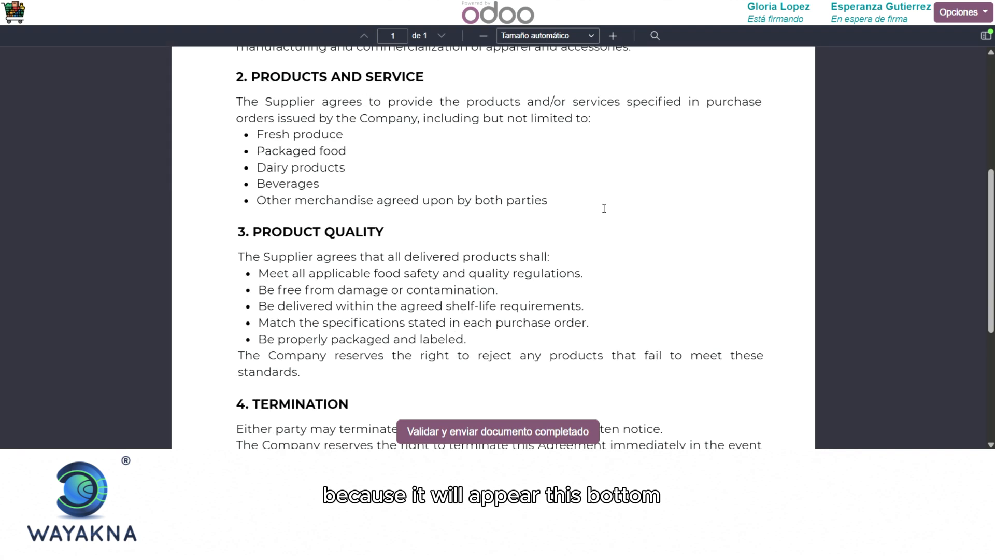
pyautogui.click(549, 431)
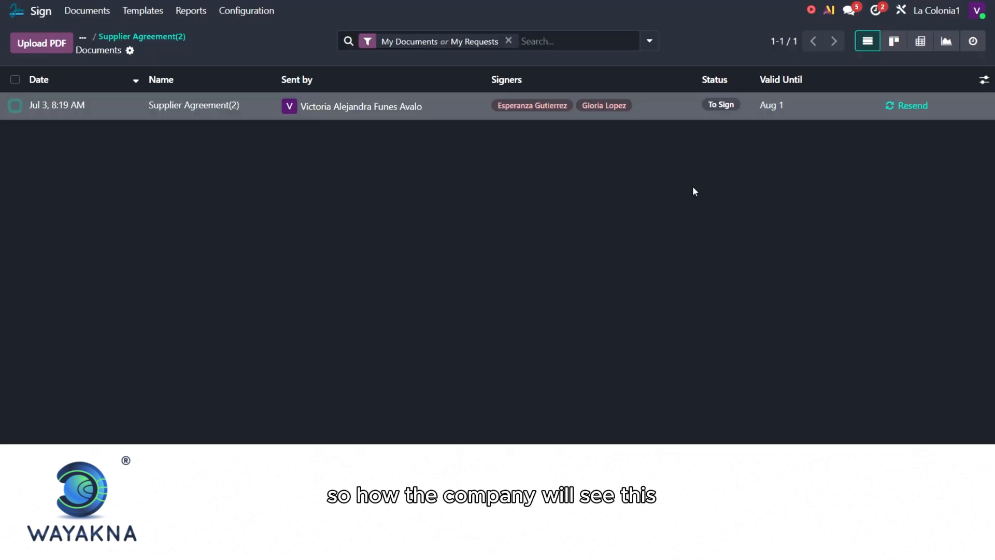
pyautogui.click(106, 17)
pyautogui.click(96, 36)
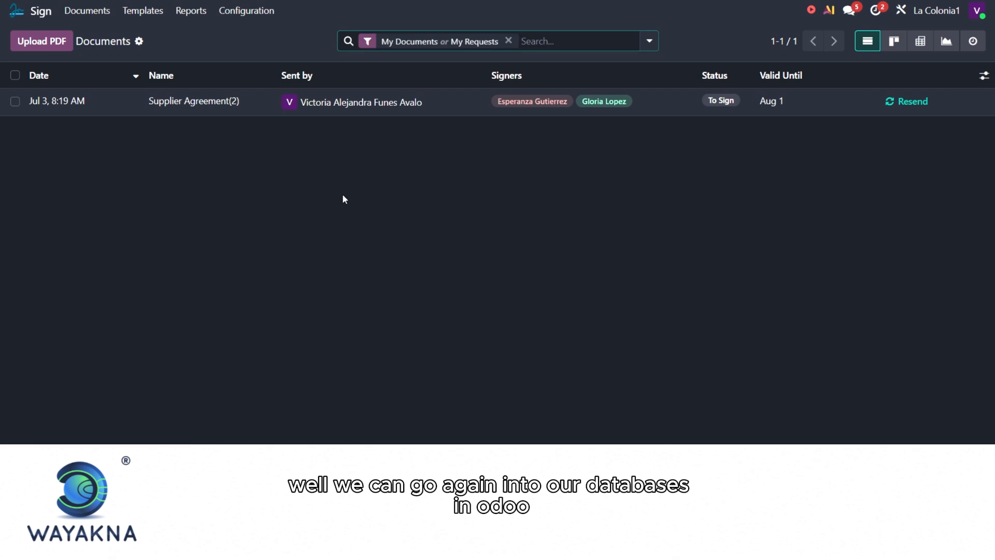